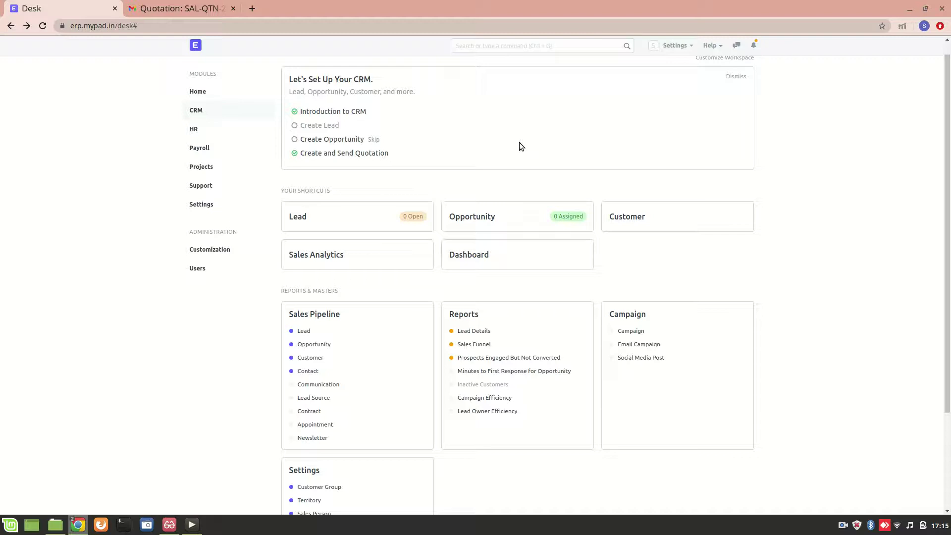
Search 'quot' in the awesome bar and open the Quotation list
{"action": "left_click", "coordinate": [499, 42]}
{"action": "type", "text": "q"}
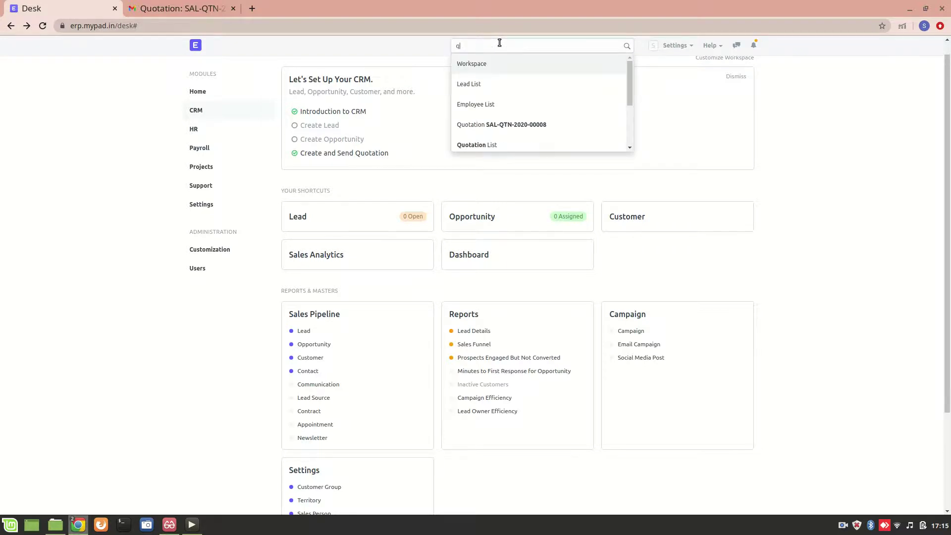
{"action": "type", "text": "uot"}
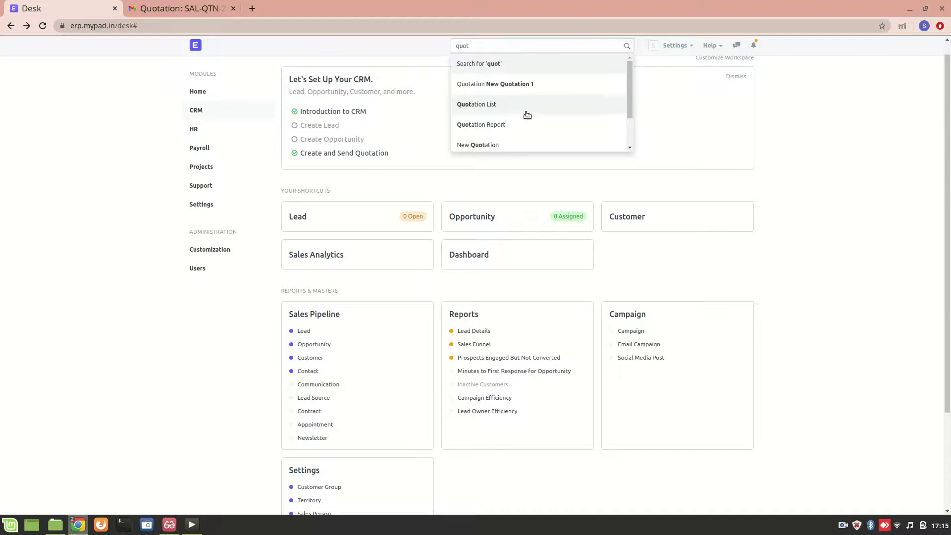
{"action": "left_click", "coordinate": [520, 110]}
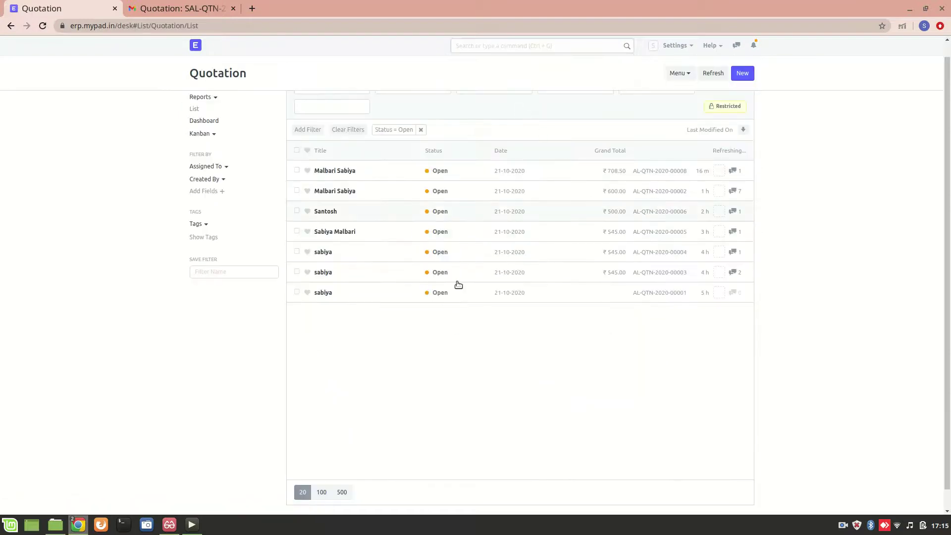
Create a new quotation for the existing customer and expand its address and contact details
{"action": "left_click", "coordinate": [742, 73]}
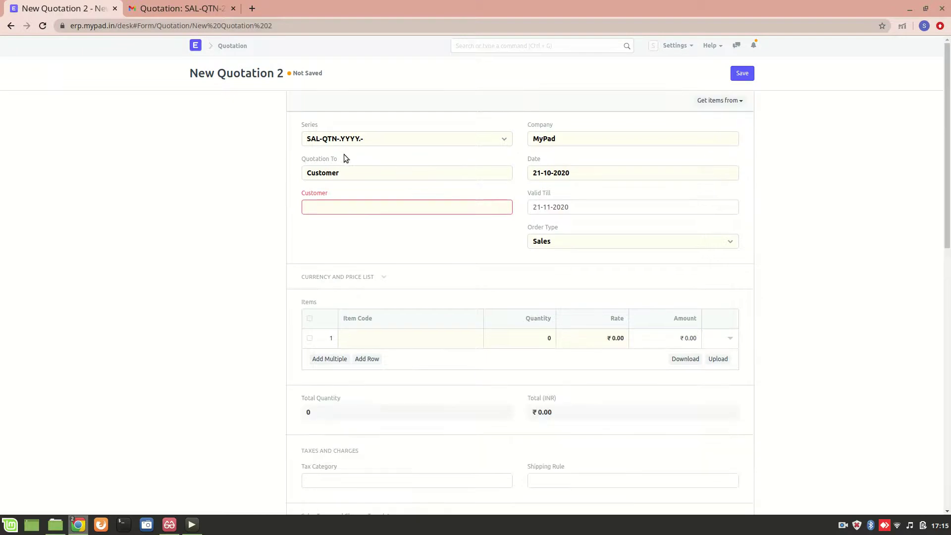
{"action": "left_click", "coordinate": [389, 209]}
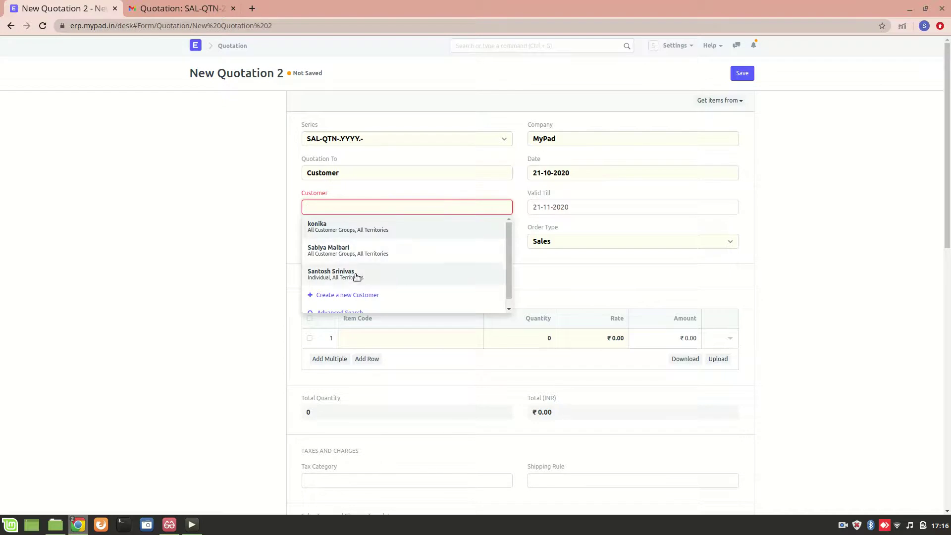
{"action": "left_click", "coordinate": [332, 251]}
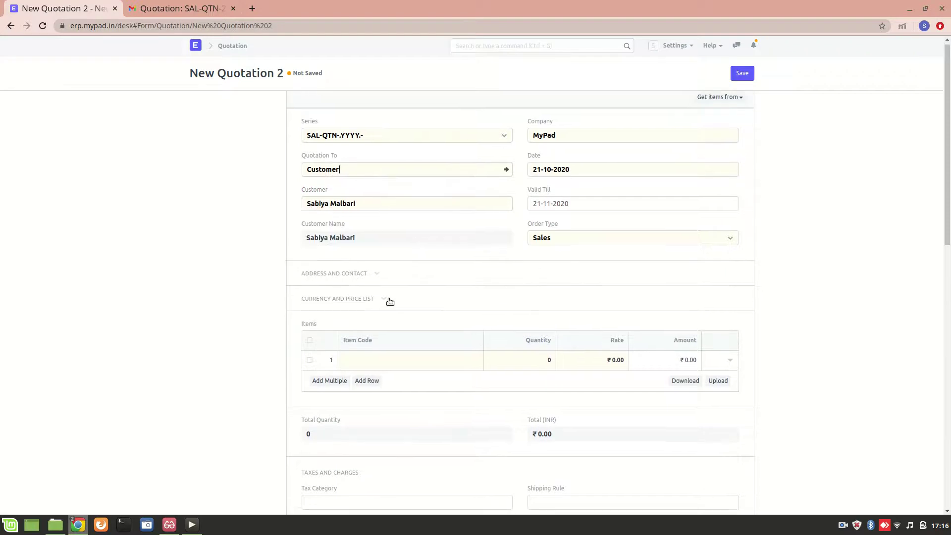
{"action": "scroll", "coordinate": [388, 301], "scroll_direction": "down", "scroll_amount": 1}
{"action": "scroll", "coordinate": [389, 302], "scroll_direction": "down", "scroll_amount": 1}
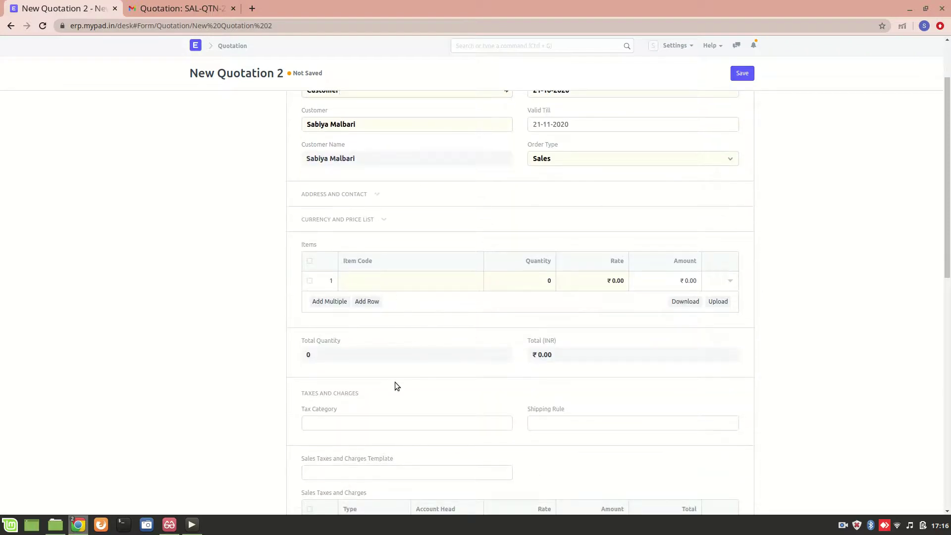
{"action": "scroll", "coordinate": [379, 384], "scroll_direction": "down", "scroll_amount": 8}
{"action": "scroll", "coordinate": [380, 385], "scroll_direction": "up", "scroll_amount": 10}
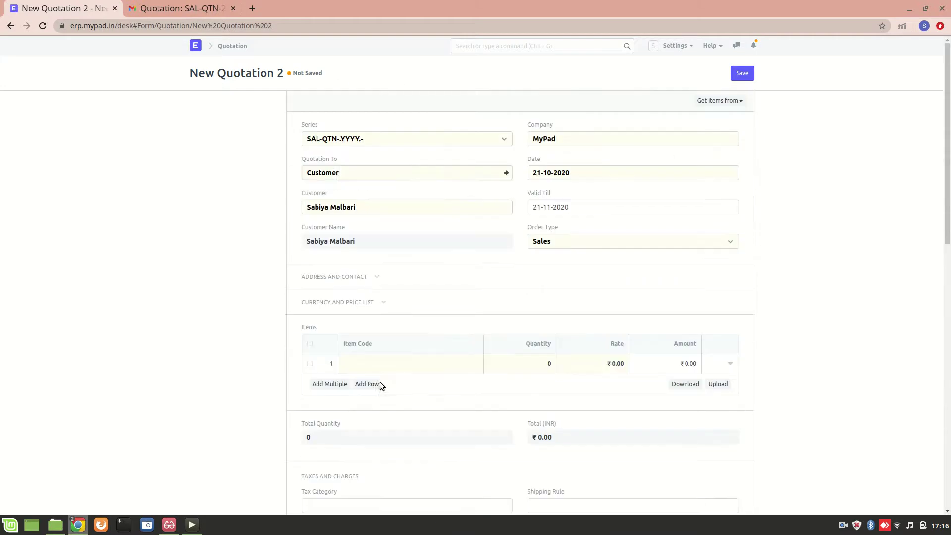
{"action": "left_click", "coordinate": [376, 278]}
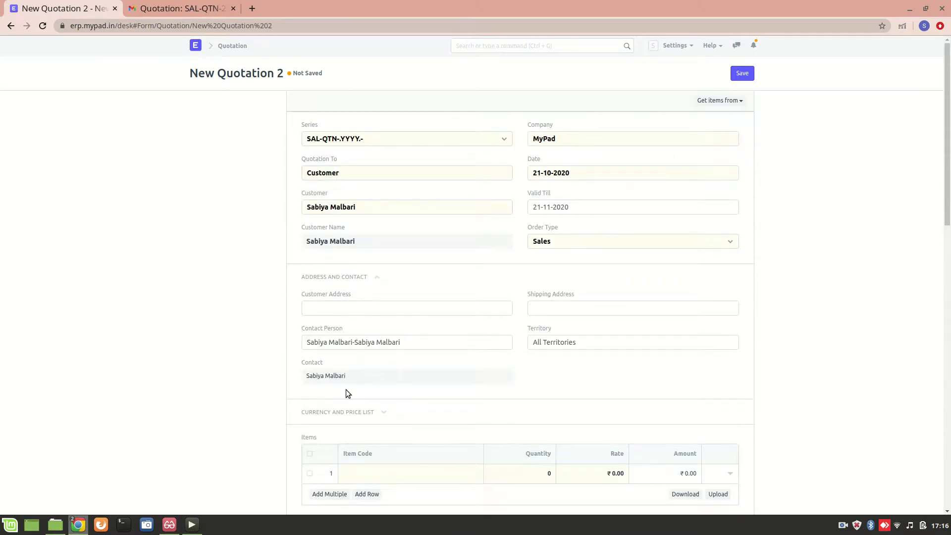
{"action": "scroll", "coordinate": [345, 389], "scroll_direction": "down", "scroll_amount": 4}
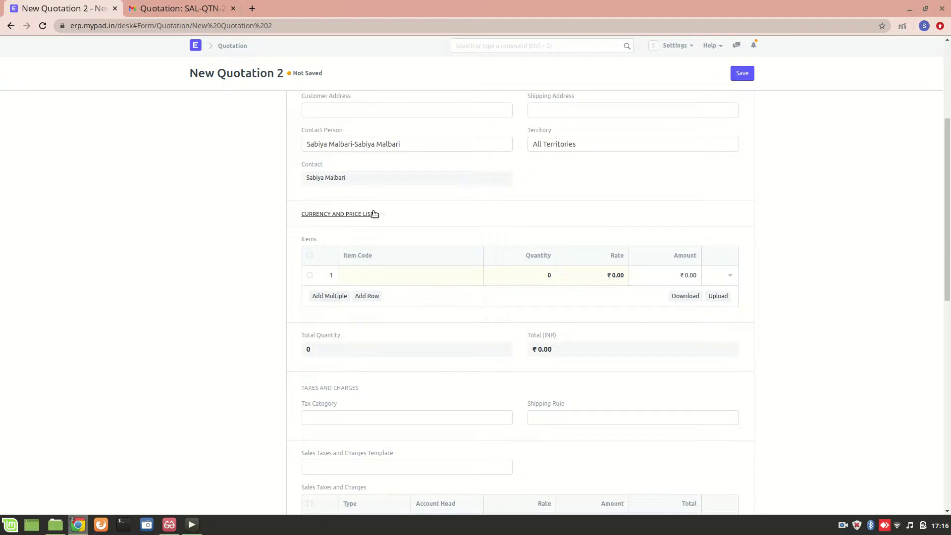
Review the quotation's INR currency and price list settings, then collapse them
{"action": "left_click", "coordinate": [372, 274]}
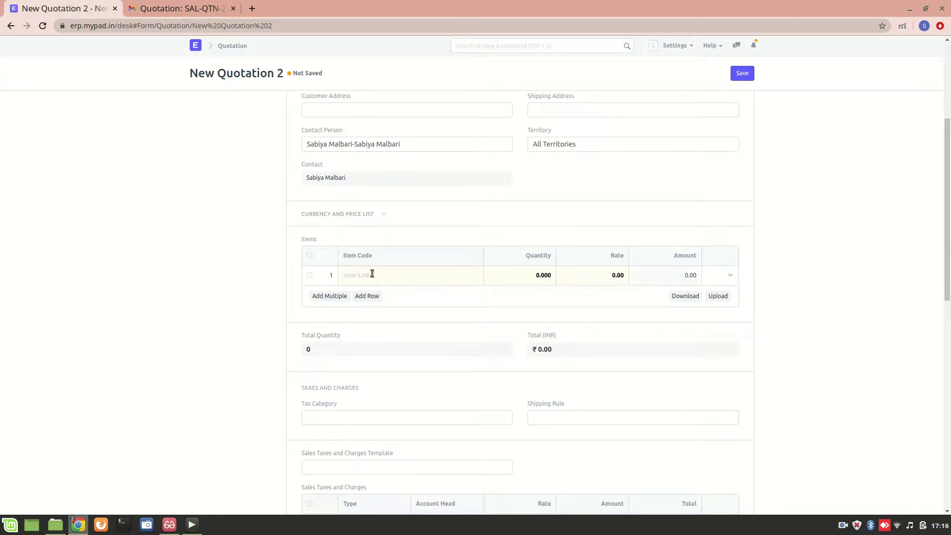
{"action": "left_click", "coordinate": [382, 218]}
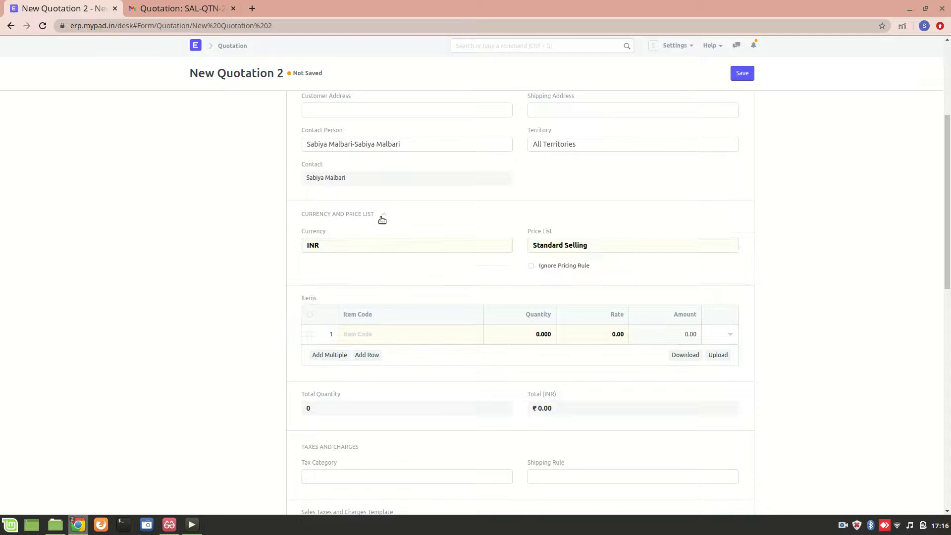
{"action": "left_click", "coordinate": [364, 218]}
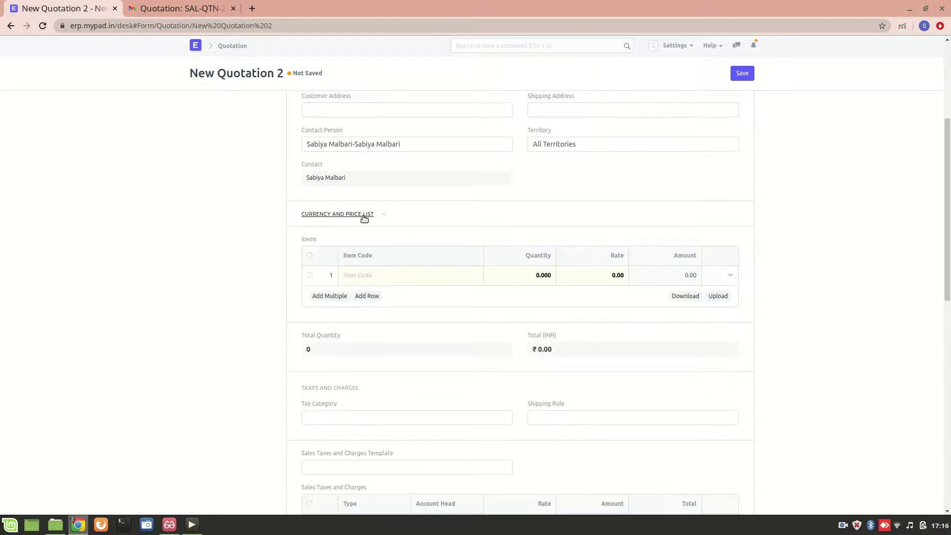
{"action": "scroll", "coordinate": [415, 194], "scroll_direction": "up", "scroll_amount": 3}
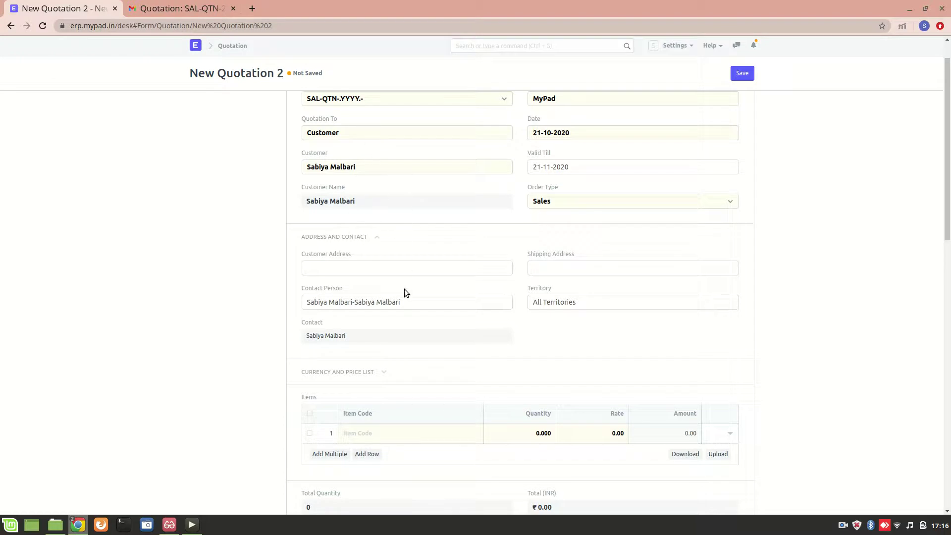
{"action": "scroll", "coordinate": [402, 310], "scroll_direction": "down", "scroll_amount": 2}
{"action": "scroll", "coordinate": [402, 314], "scroll_direction": "down", "scroll_amount": 4}
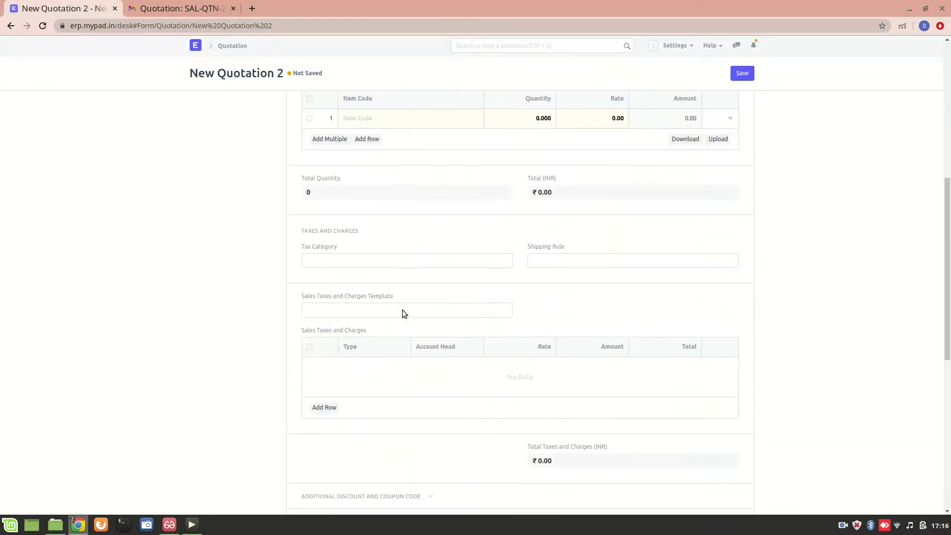
Put Book in row 1 of the Items table at quantity 1 and rate 500.00
{"action": "left_click", "coordinate": [386, 119]}
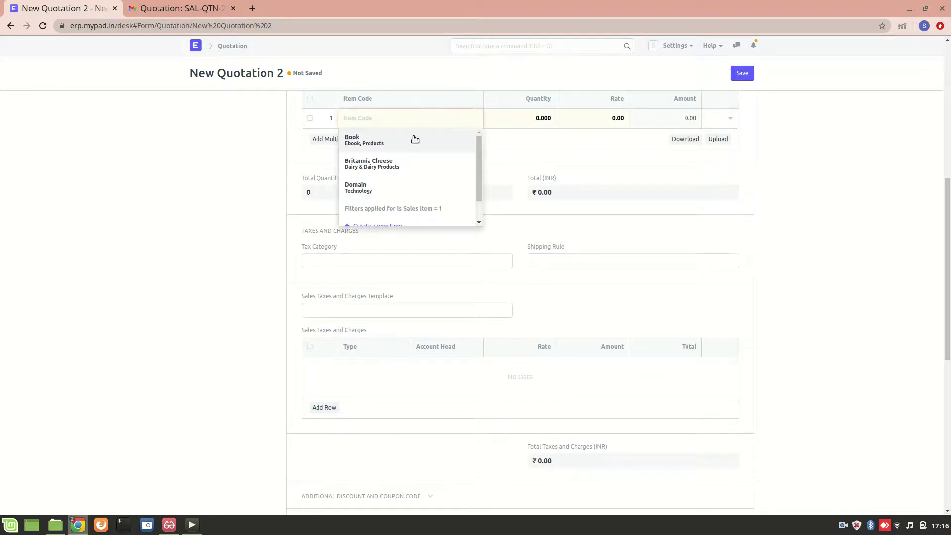
{"action": "left_click", "coordinate": [406, 139]}
{"action": "scroll", "coordinate": [568, 115], "scroll_direction": "down", "scroll_amount": 2}
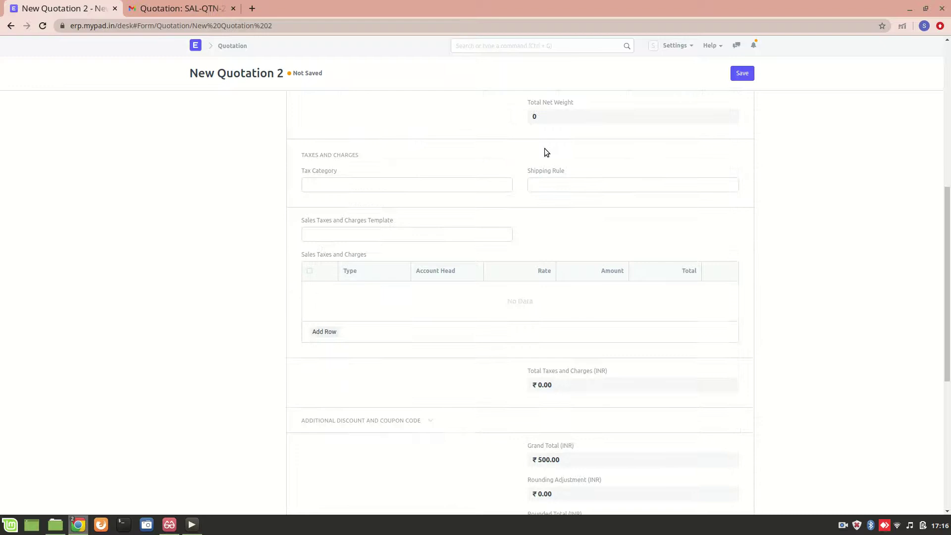
{"action": "scroll", "coordinate": [545, 149], "scroll_direction": "up", "scroll_amount": 4}
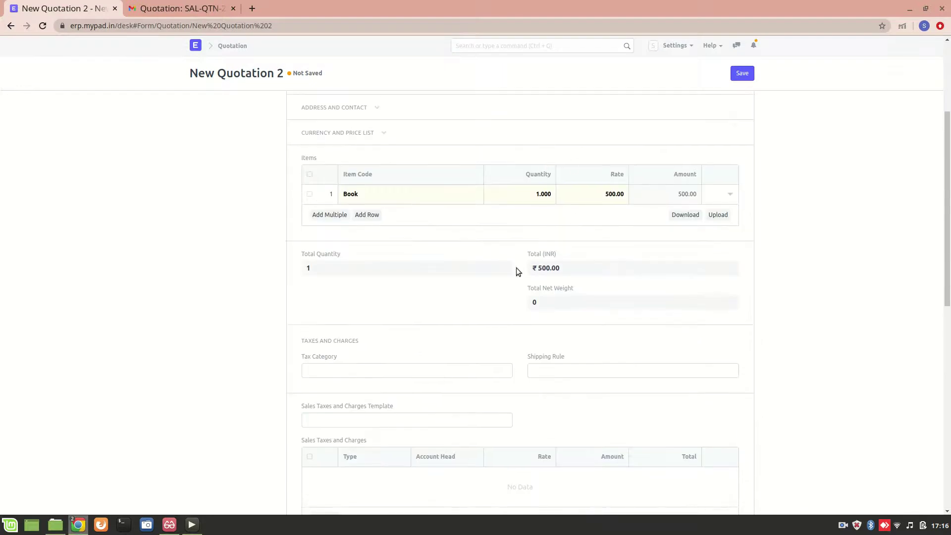
{"action": "scroll", "coordinate": [417, 294], "scroll_direction": "down", "scroll_amount": 4}
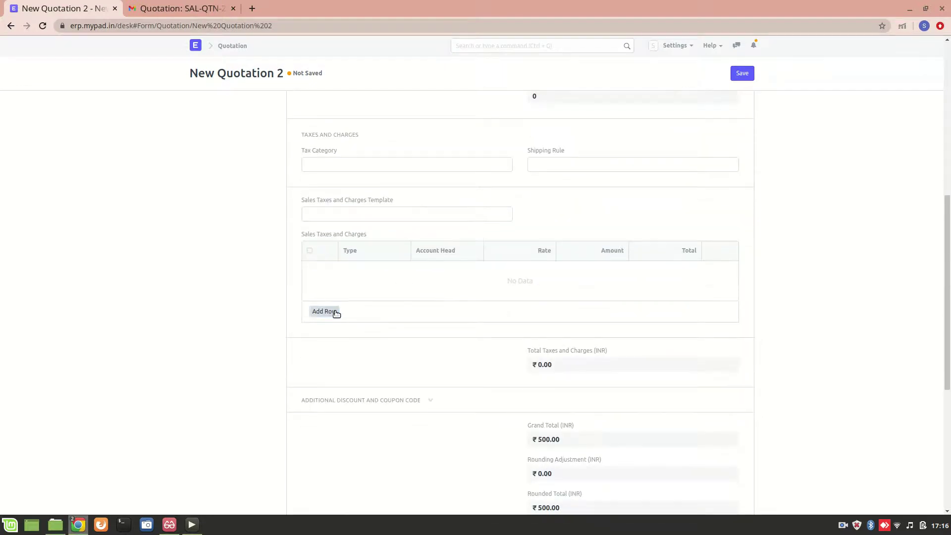
Add a CGST - MyPad tax row calculated On Net Total at 9%
{"action": "left_click", "coordinate": [325, 311]}
{"action": "left_click", "coordinate": [356, 133]}
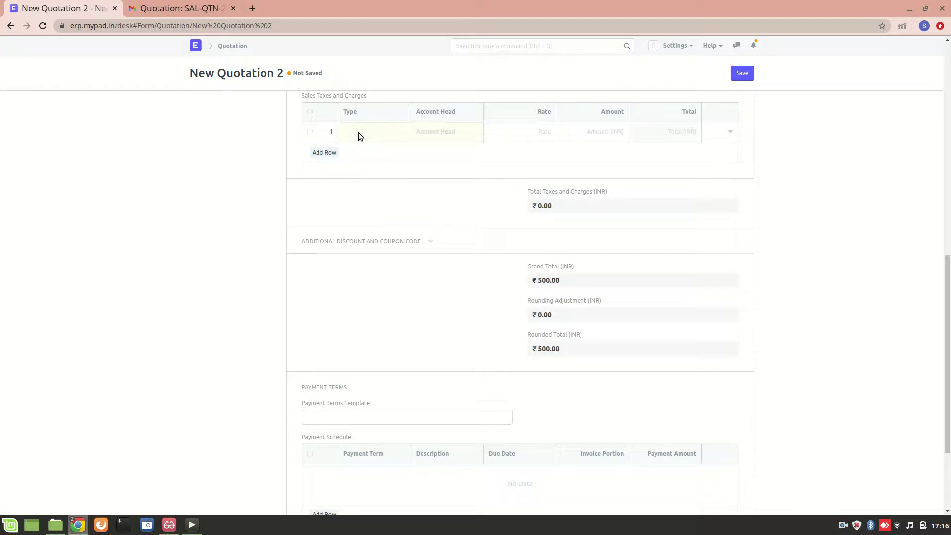
{"action": "left_click", "coordinate": [360, 136]}
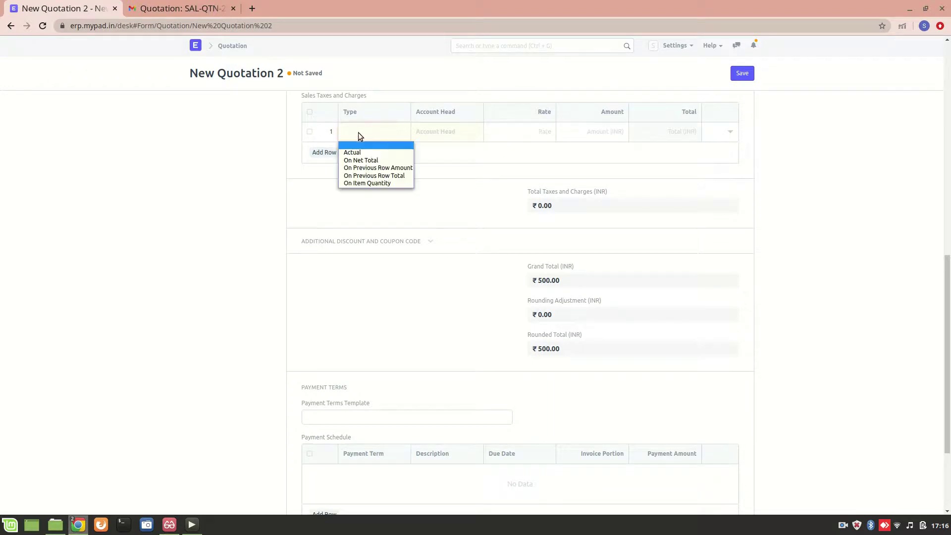
{"action": "left_click", "coordinate": [375, 160]}
{"action": "left_click", "coordinate": [438, 129]}
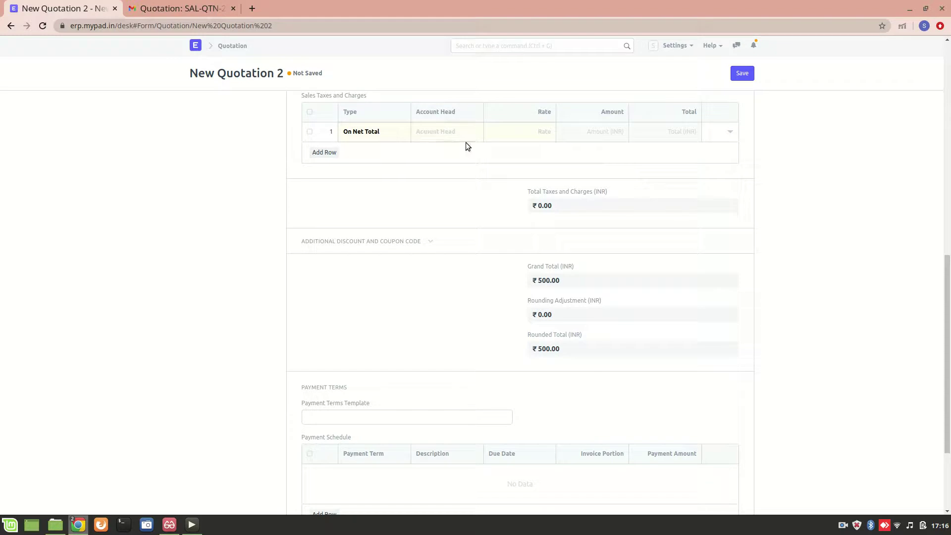
{"action": "left_click", "coordinate": [453, 154]}
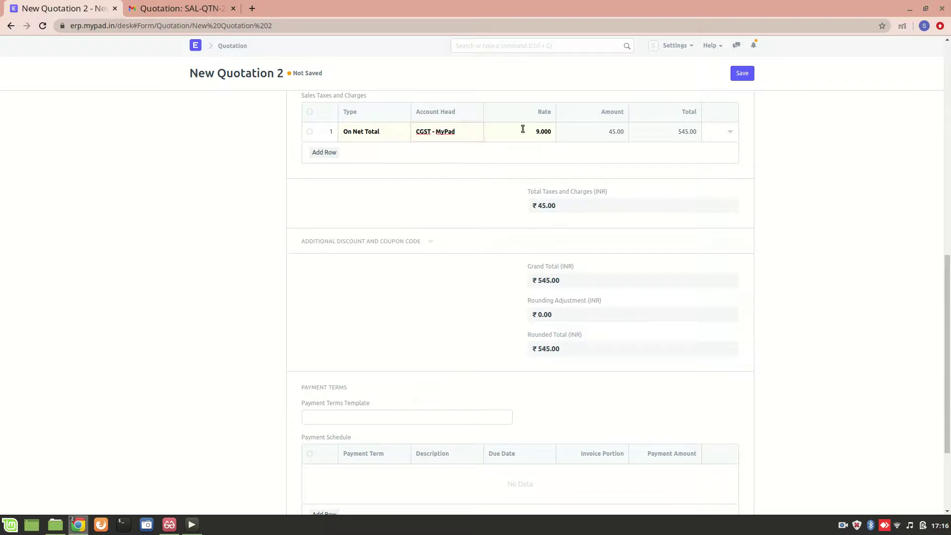
{"action": "scroll", "coordinate": [569, 349], "scroll_direction": "down", "scroll_amount": 3}
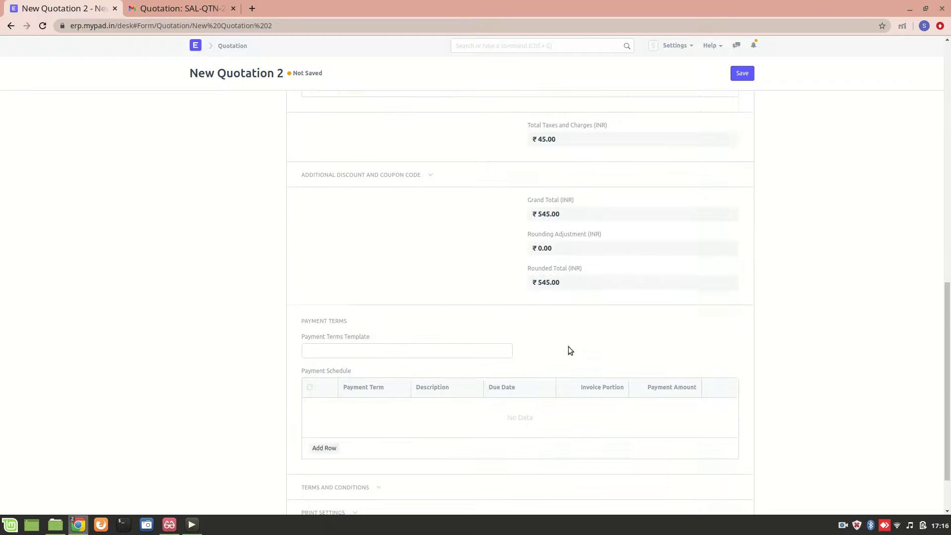
{"action": "scroll", "coordinate": [569, 350], "scroll_direction": "down", "scroll_amount": 3}
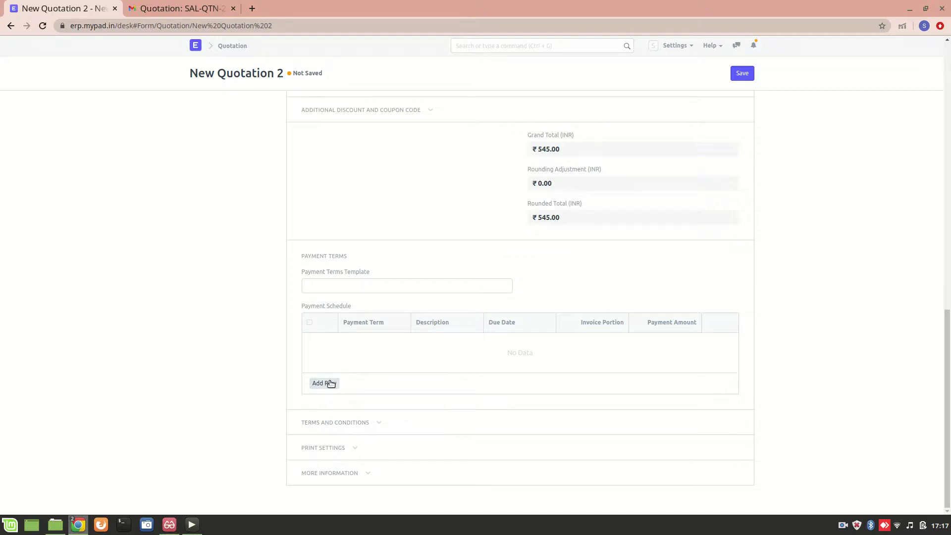
{"action": "scroll", "coordinate": [396, 120], "scroll_direction": "up", "scroll_amount": 2}
{"action": "scroll", "coordinate": [397, 120], "scroll_direction": "down", "scroll_amount": 2}
Set the first payment schedule row's term to 50% Advance
{"action": "left_click", "coordinate": [335, 388]}
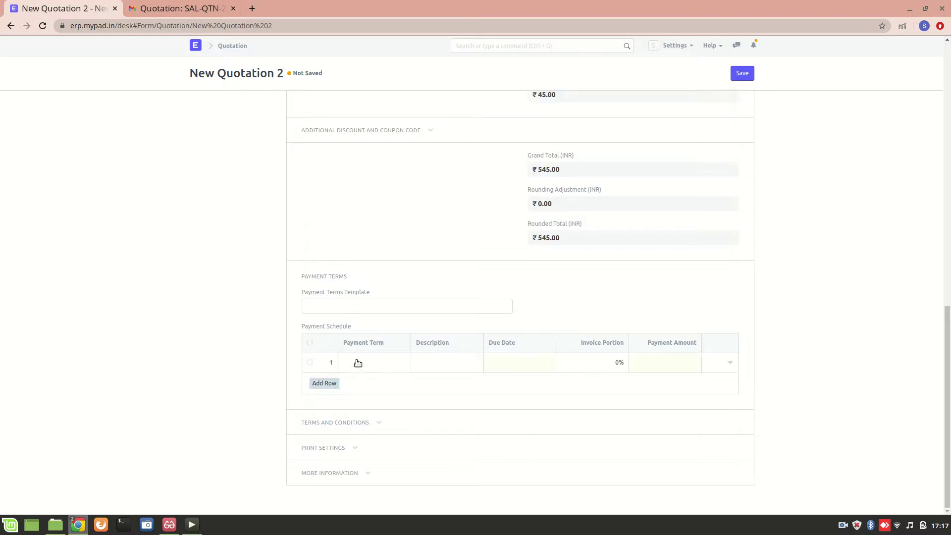
{"action": "left_click", "coordinate": [371, 365]}
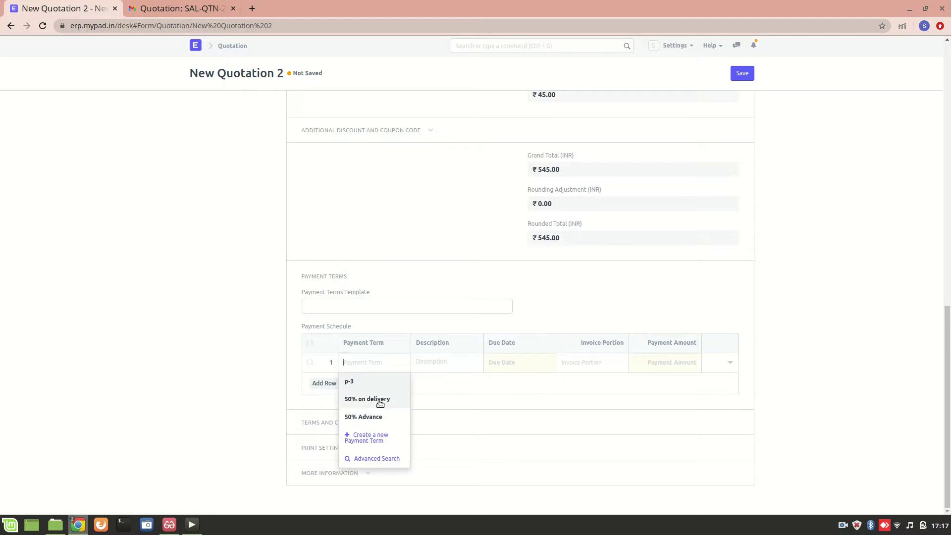
{"action": "left_click", "coordinate": [381, 400]}
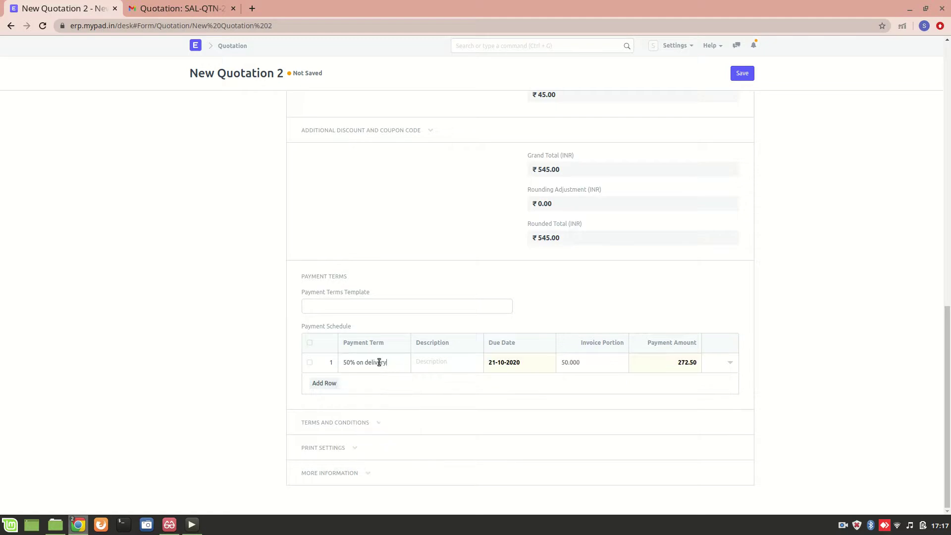
{"action": "left_click_drag", "start_coordinate": [379, 362], "coordinate": [328, 352]}
{"action": "key", "text": "BackSpace"}
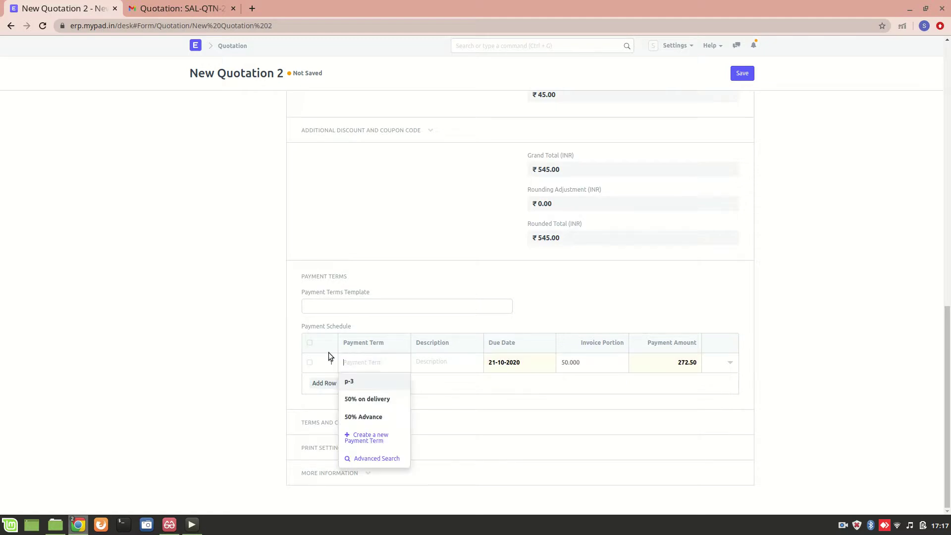
{"action": "left_click", "coordinate": [377, 417]}
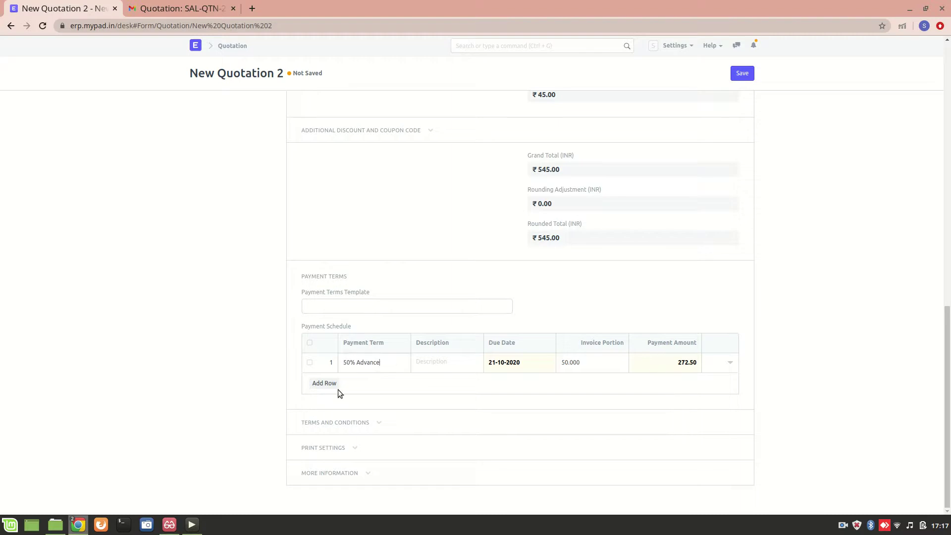
Add a second payment schedule row with the 50% on delivery term
{"action": "left_click", "coordinate": [325, 384]}
{"action": "left_click", "coordinate": [364, 366]}
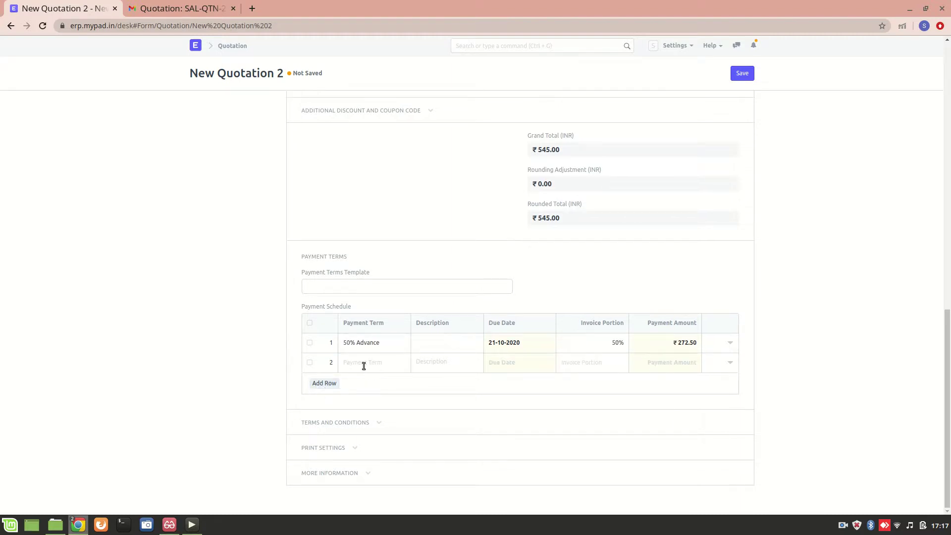
{"action": "left_click", "coordinate": [374, 362]}
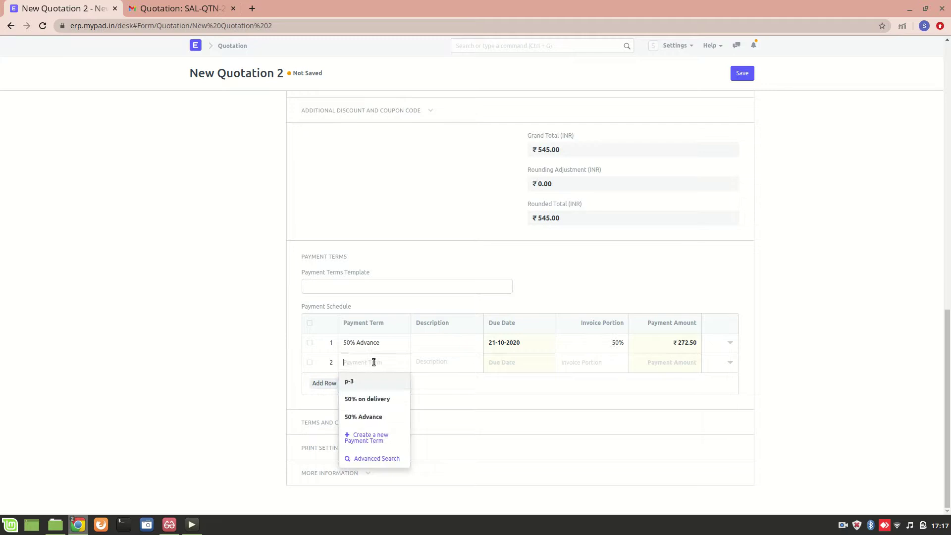
{"action": "left_click", "coordinate": [376, 401]}
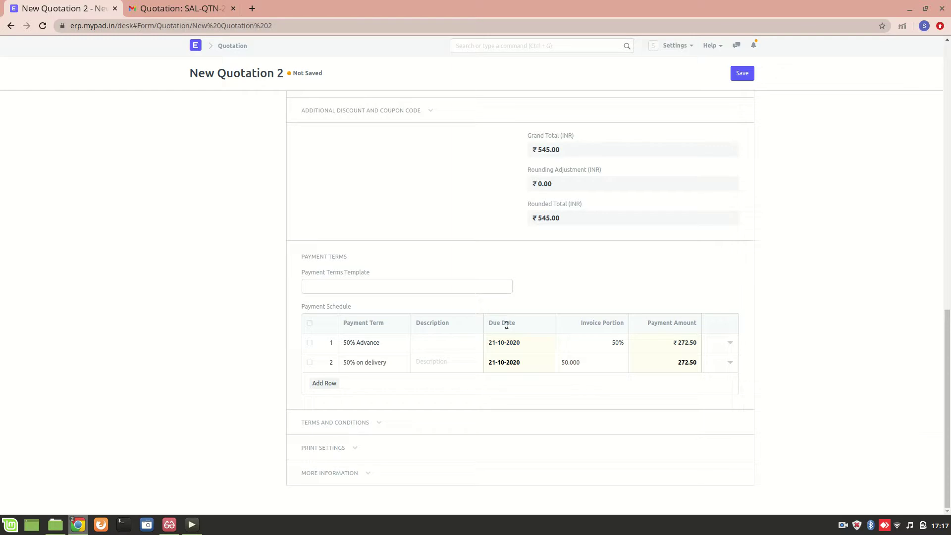
Expand the Terms and Conditions, Print Settings and More Information sections
{"action": "left_click", "coordinate": [351, 429]}
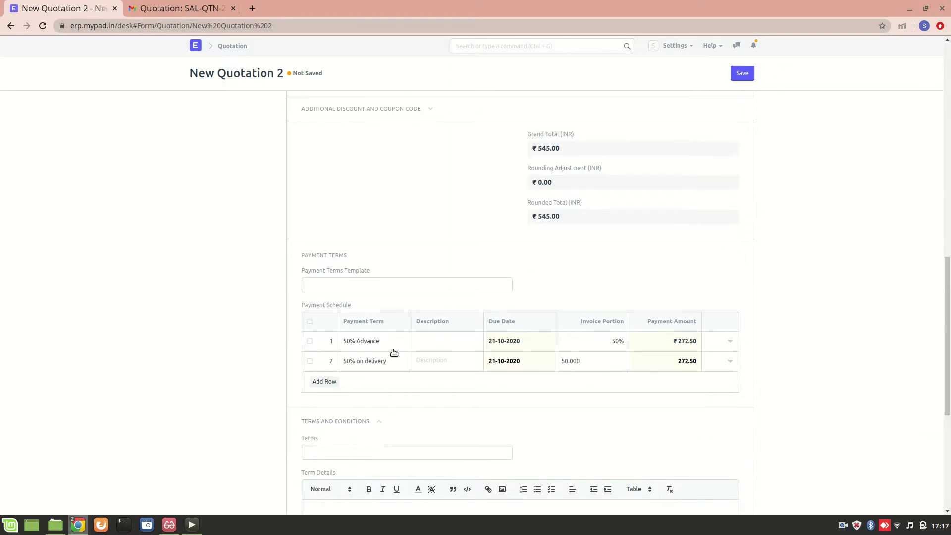
{"action": "scroll", "coordinate": [394, 352], "scroll_direction": "down", "scroll_amount": 2}
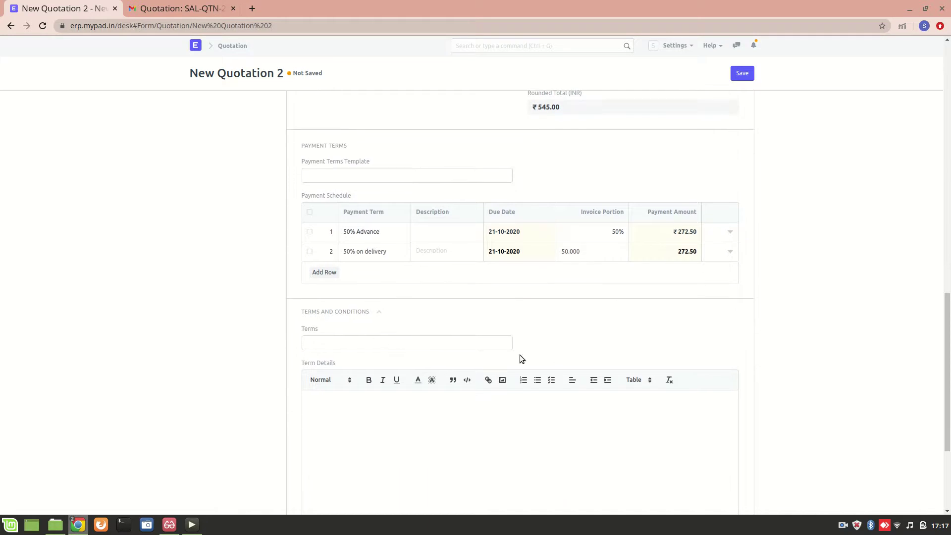
{"action": "scroll", "coordinate": [337, 377], "scroll_direction": "down", "scroll_amount": 3}
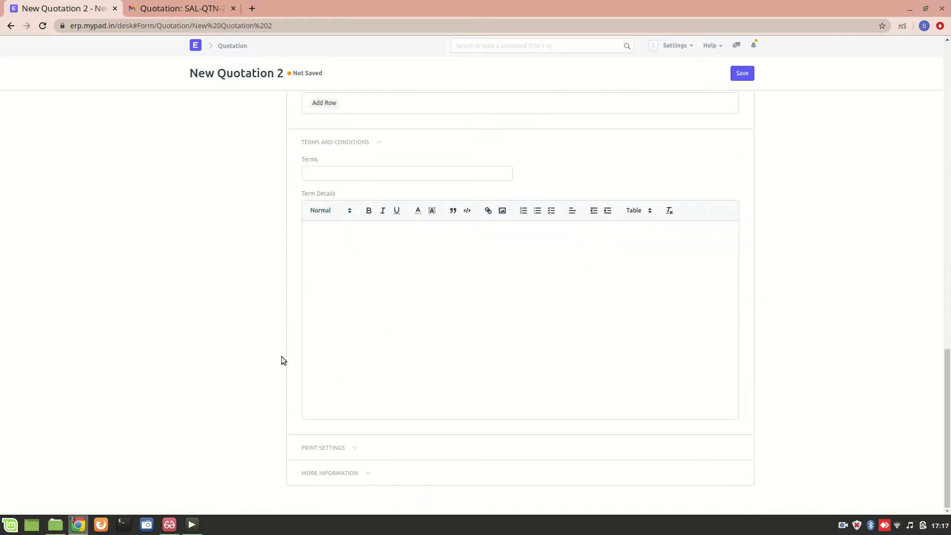
{"action": "left_click", "coordinate": [349, 448]}
{"action": "scroll", "coordinate": [250, 290], "scroll_direction": "down", "scroll_amount": 2}
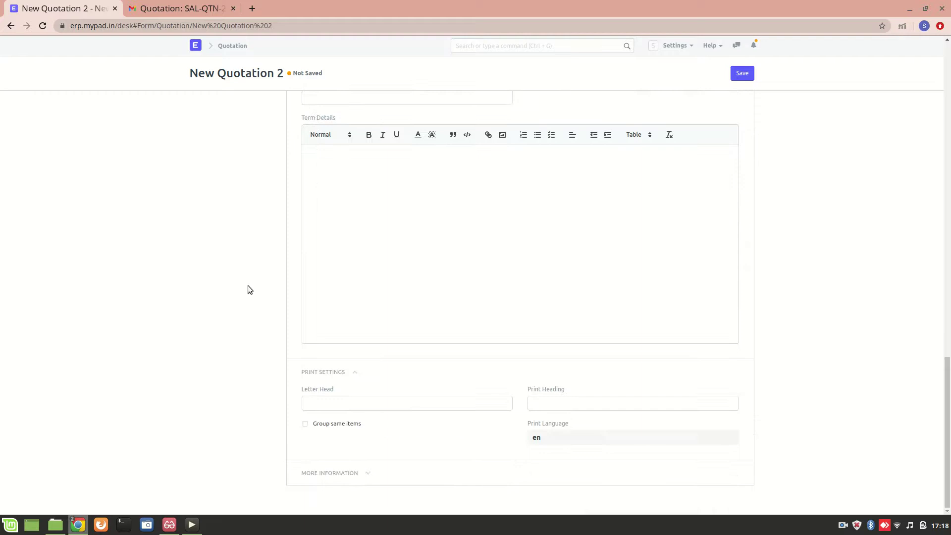
{"action": "left_click", "coordinate": [349, 475]}
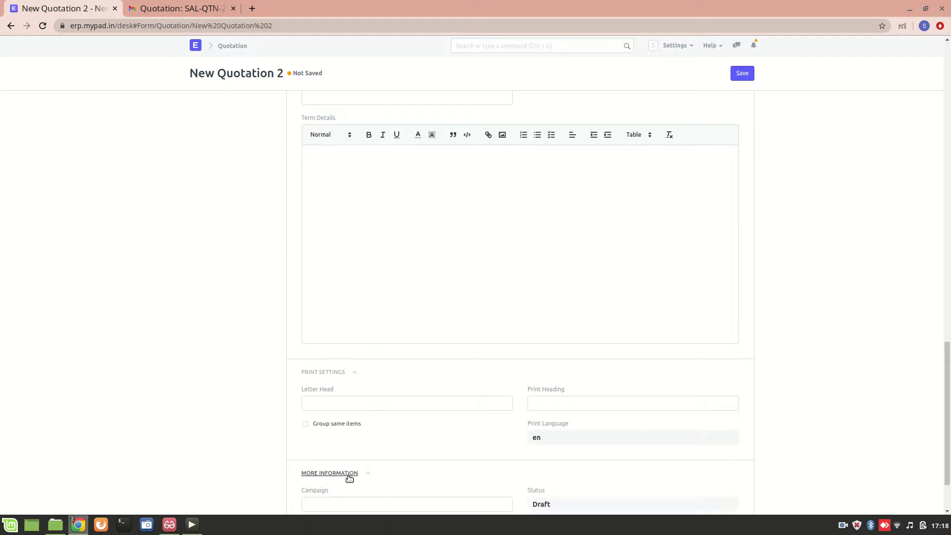
{"action": "scroll", "coordinate": [293, 331], "scroll_direction": "down", "scroll_amount": 2}
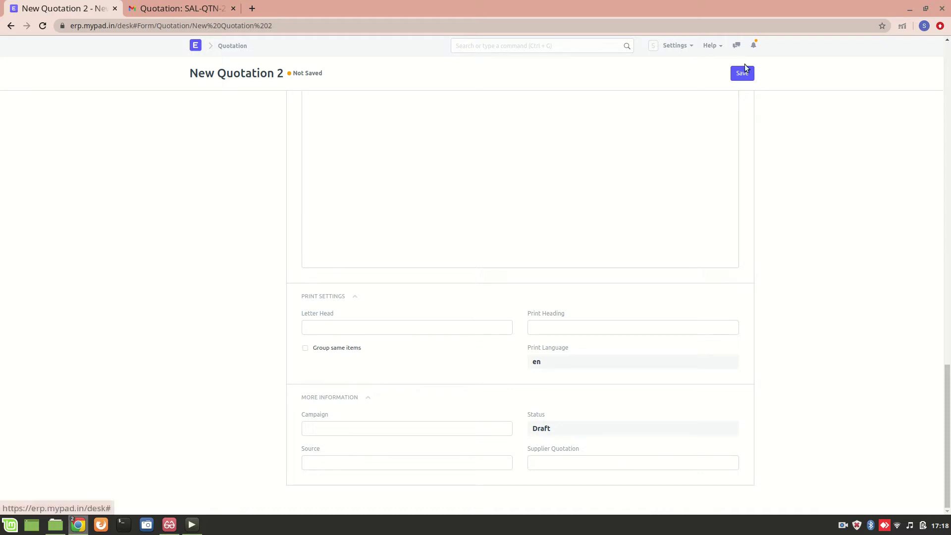
Fix the duplicate due date by moving row 2 to 23-10-2020, saving as SAL-QTN-2020-00009
{"action": "scroll", "coordinate": [713, 198], "scroll_direction": "up", "scroll_amount": 6}
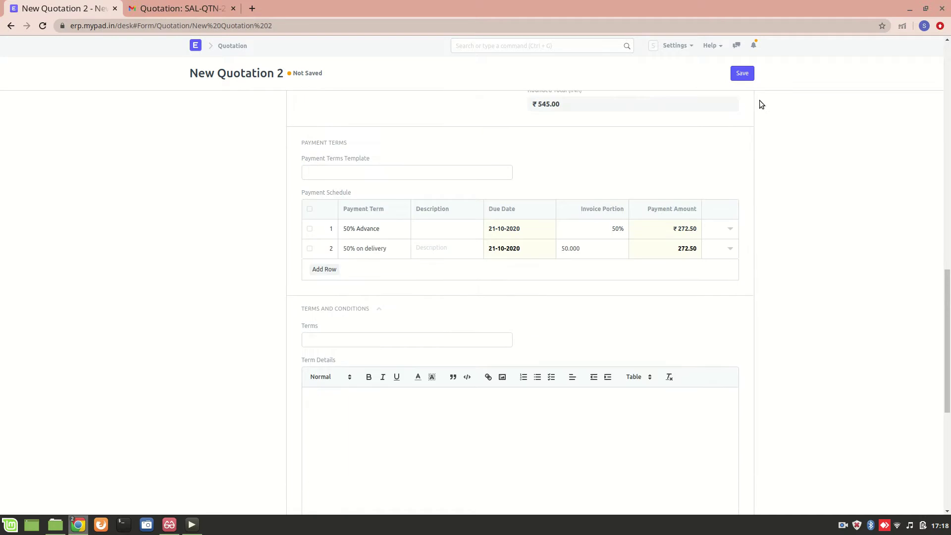
{"action": "left_click", "coordinate": [741, 74]}
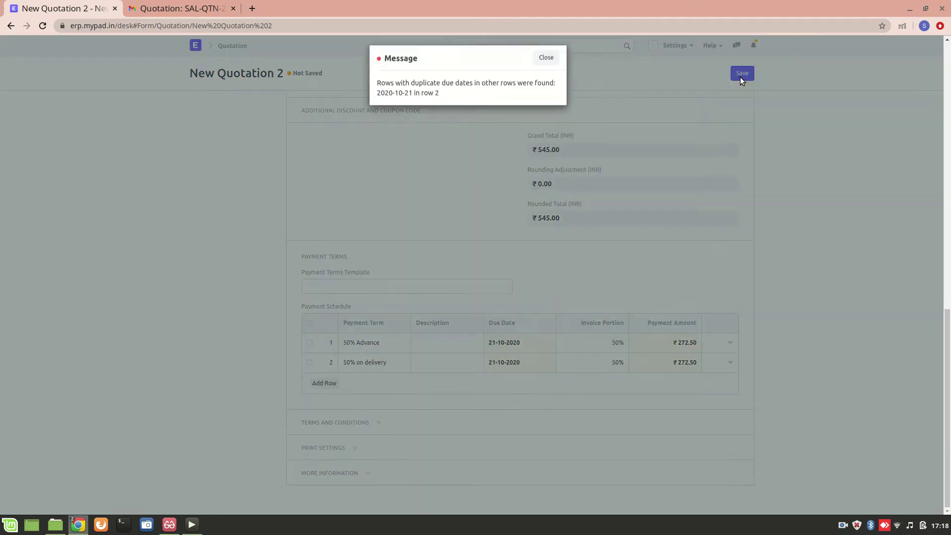
{"action": "left_click", "coordinate": [551, 63]}
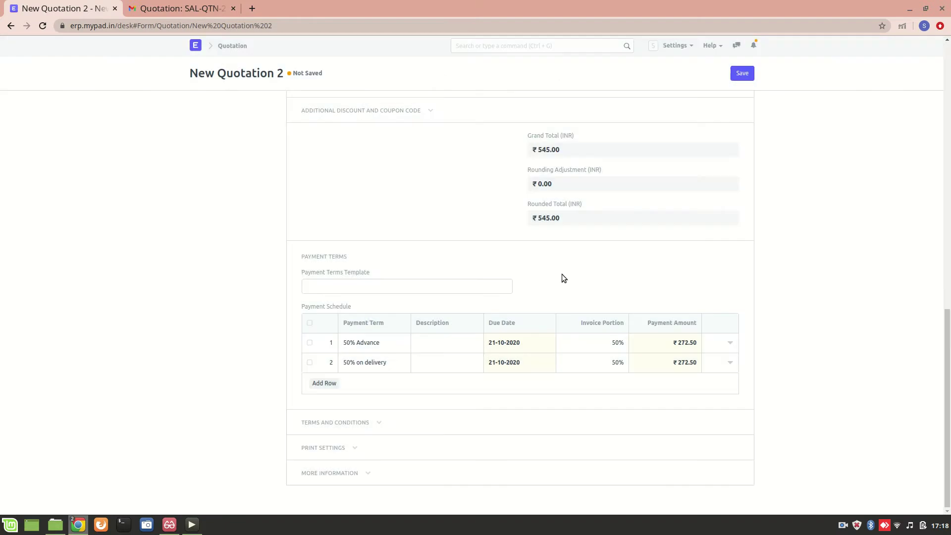
{"action": "left_click", "coordinate": [525, 346]}
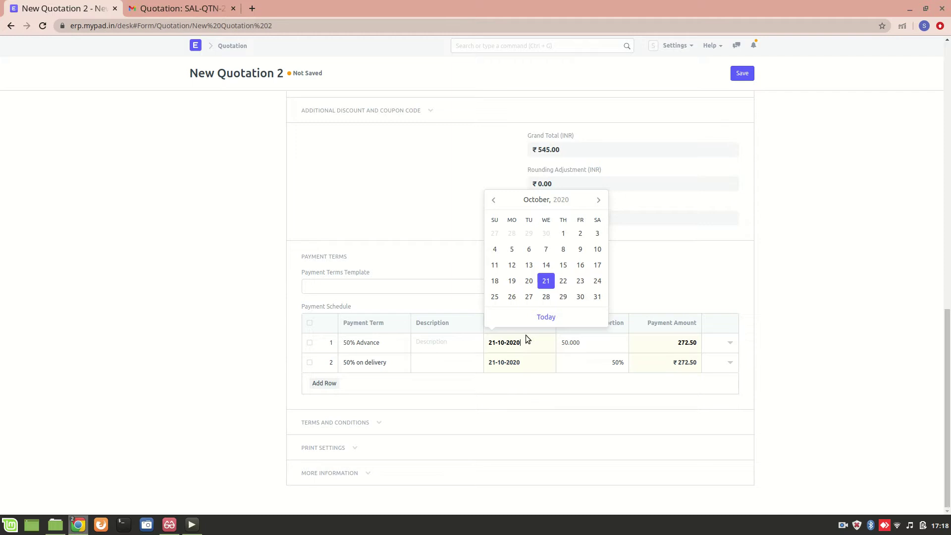
{"action": "left_click", "coordinate": [527, 364]}
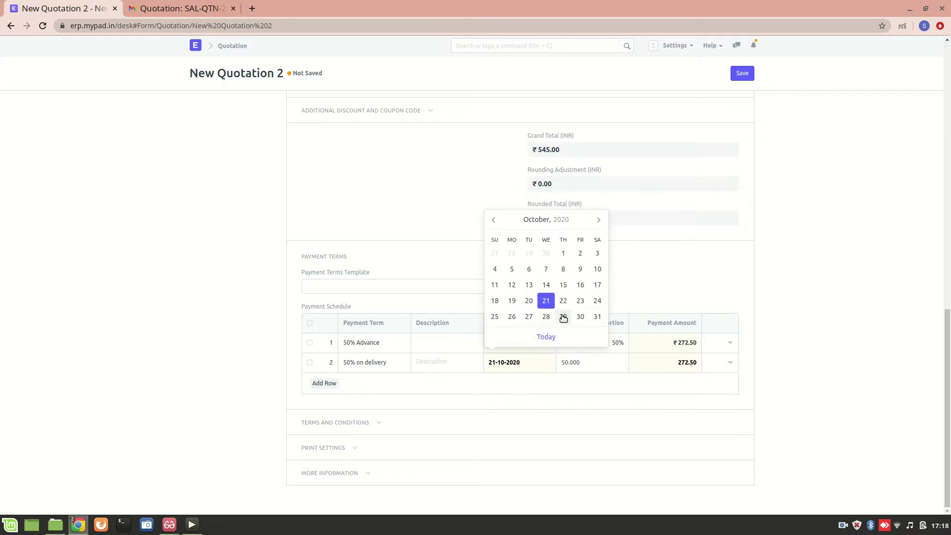
{"action": "left_click", "coordinate": [580, 301]}
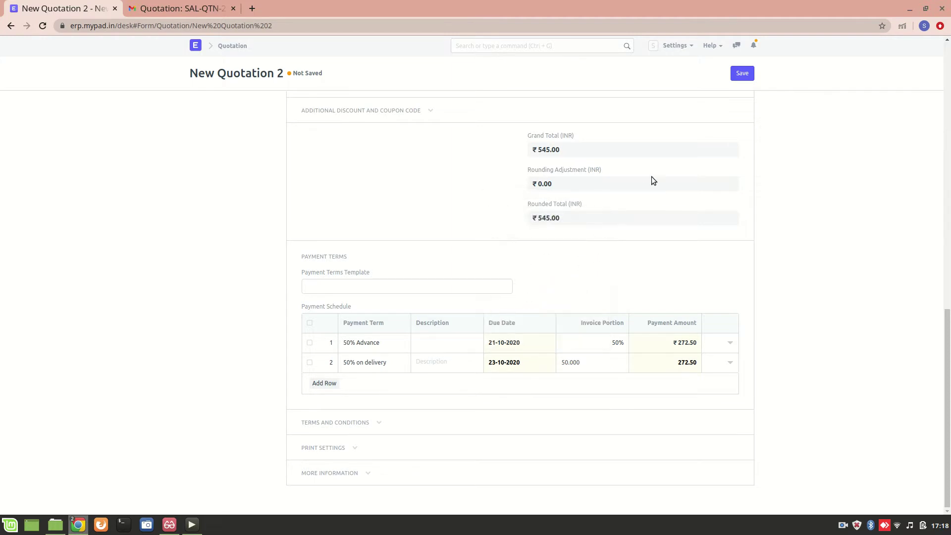
{"action": "left_click", "coordinate": [738, 74]}
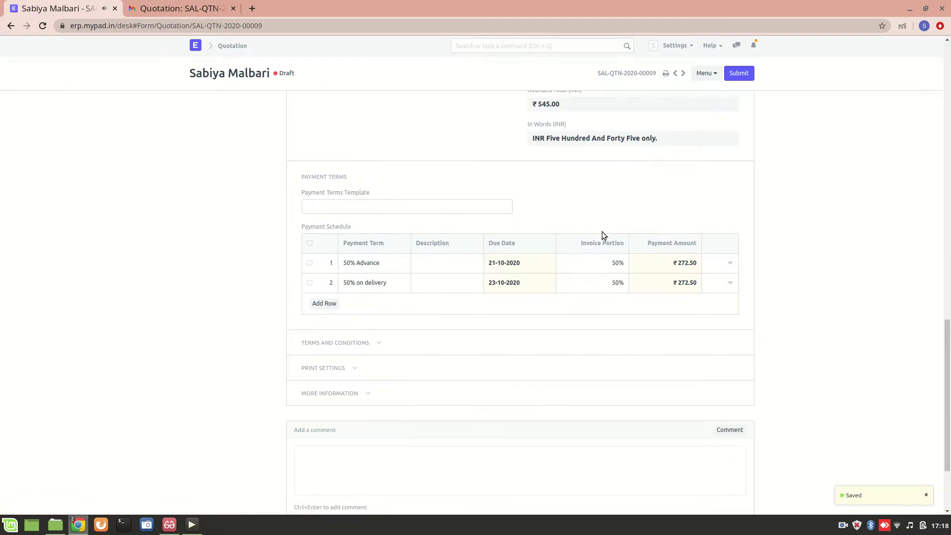
Submit quotation SAL-QTN-2020-00009 and confirm, changing its status to Open
{"action": "scroll", "coordinate": [631, 159], "scroll_direction": "up", "scroll_amount": 7}
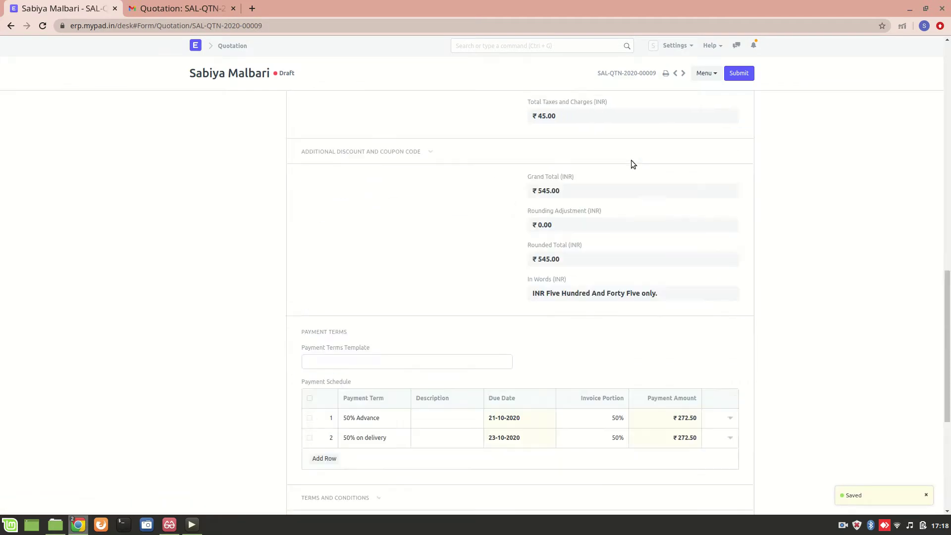
{"action": "left_click", "coordinate": [730, 78]}
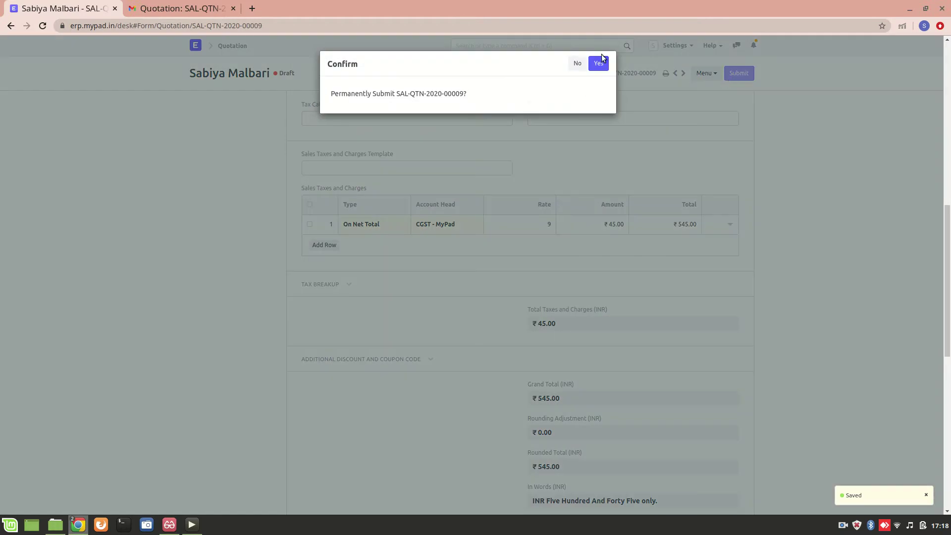
{"action": "left_click", "coordinate": [601, 70]}
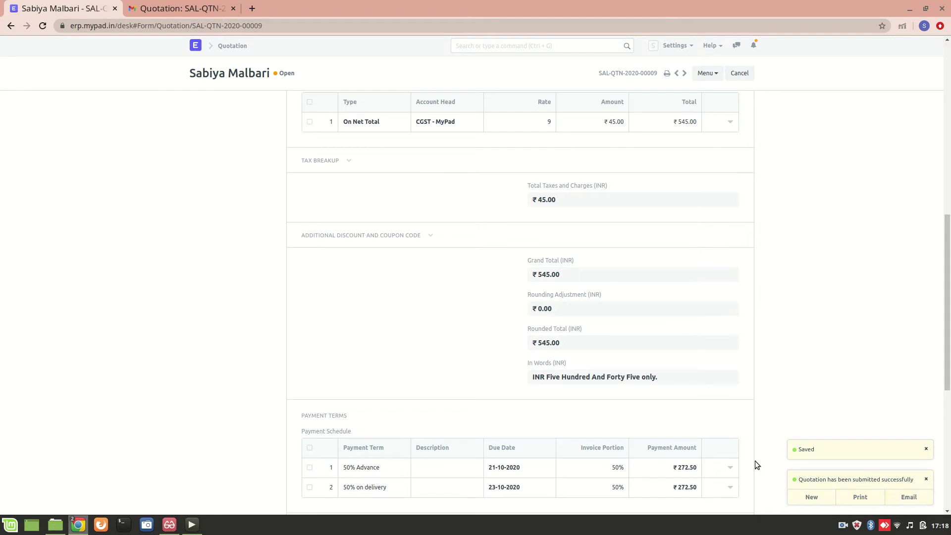
{"action": "scroll", "coordinate": [755, 460], "scroll_direction": "down", "scroll_amount": 5}
{"action": "scroll", "coordinate": [752, 453], "scroll_direction": "down", "scroll_amount": 1}
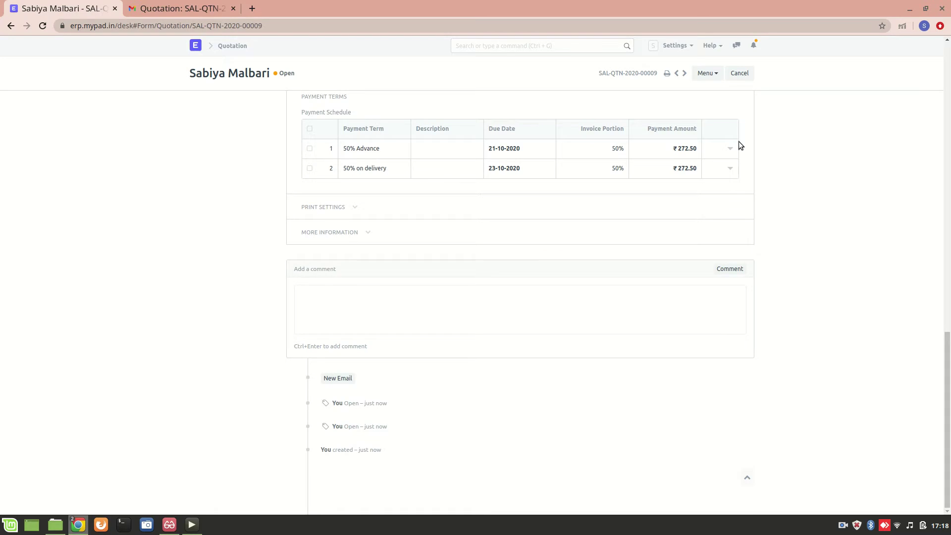
Open the Standard-format print preview showing Book, CGST ₹45.00 and total ₹545.00
{"action": "left_click", "coordinate": [708, 74]}
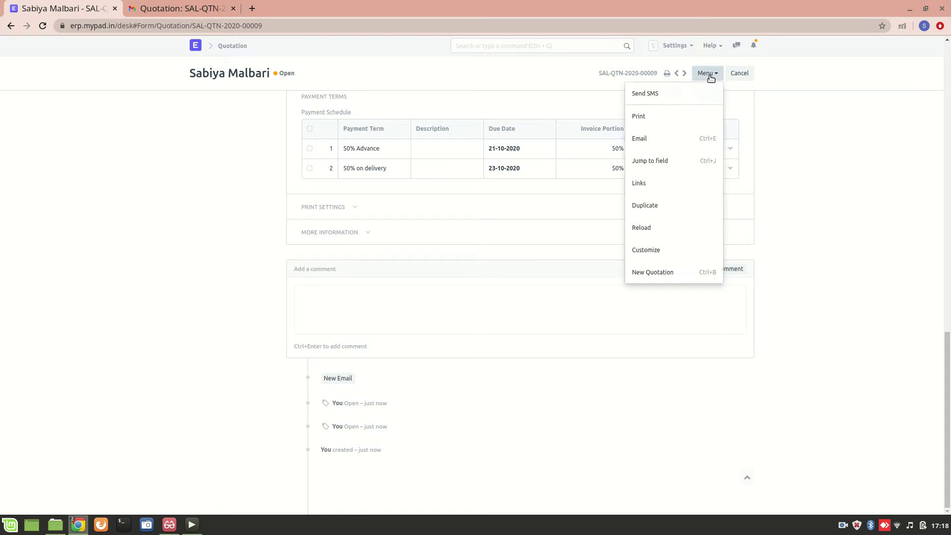
{"action": "left_click", "coordinate": [665, 114]}
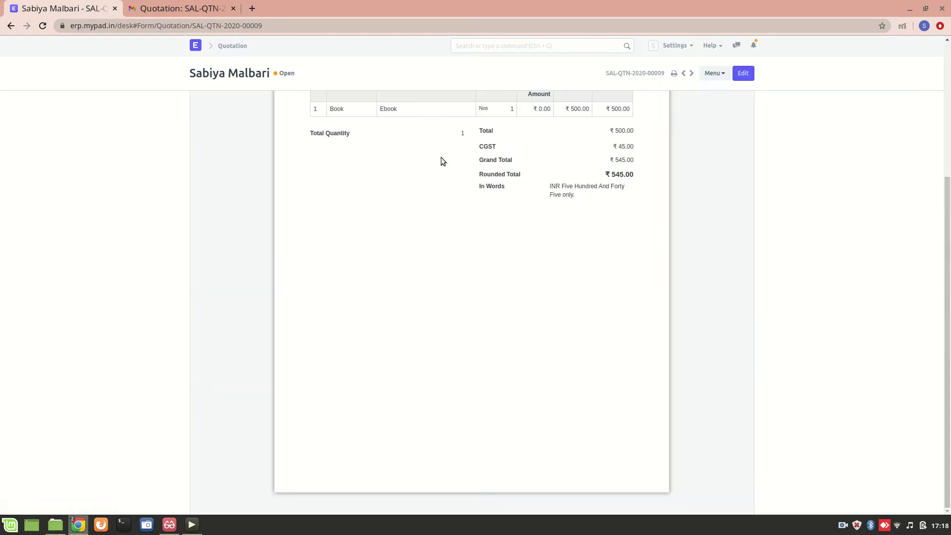
{"action": "scroll", "coordinate": [375, 182], "scroll_direction": "up", "scroll_amount": 5}
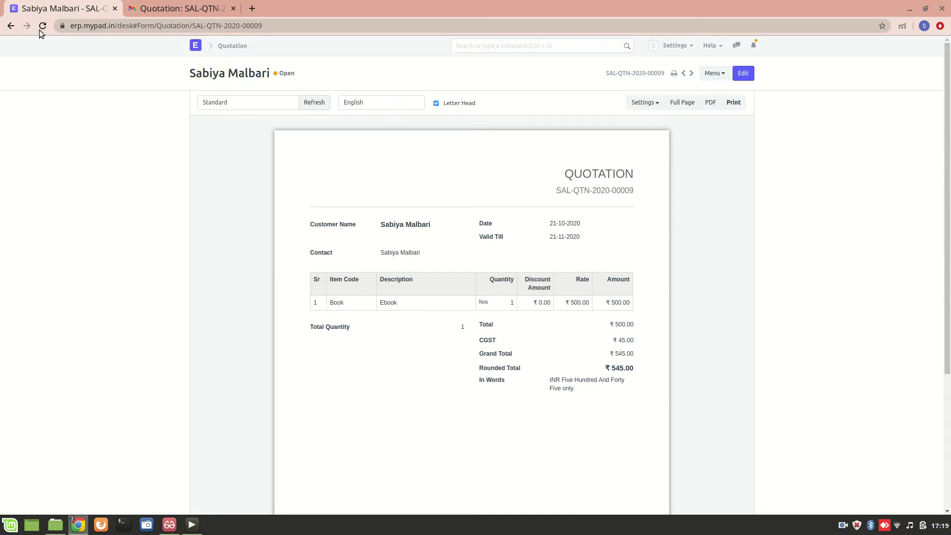
Generate a PDF of SAL-QTN-2020-00009 in a new tab, then return to the print preview
{"action": "left_click", "coordinate": [10, 27]}
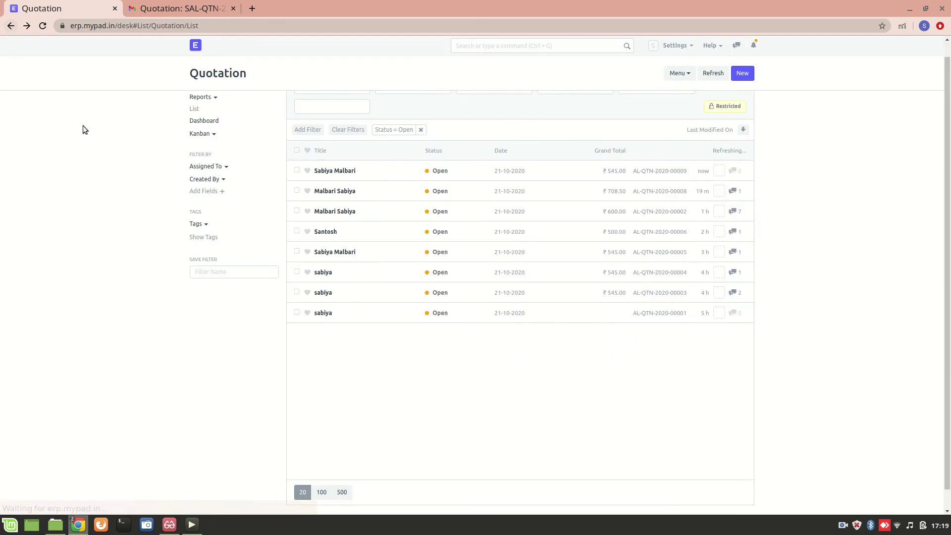
{"action": "left_click", "coordinate": [336, 171]}
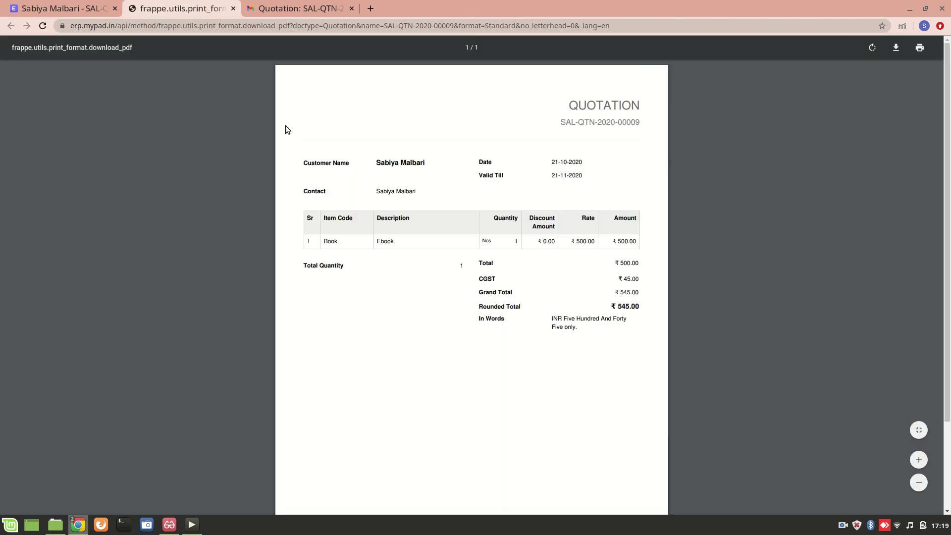
{"action": "left_click", "coordinate": [58, 9]}
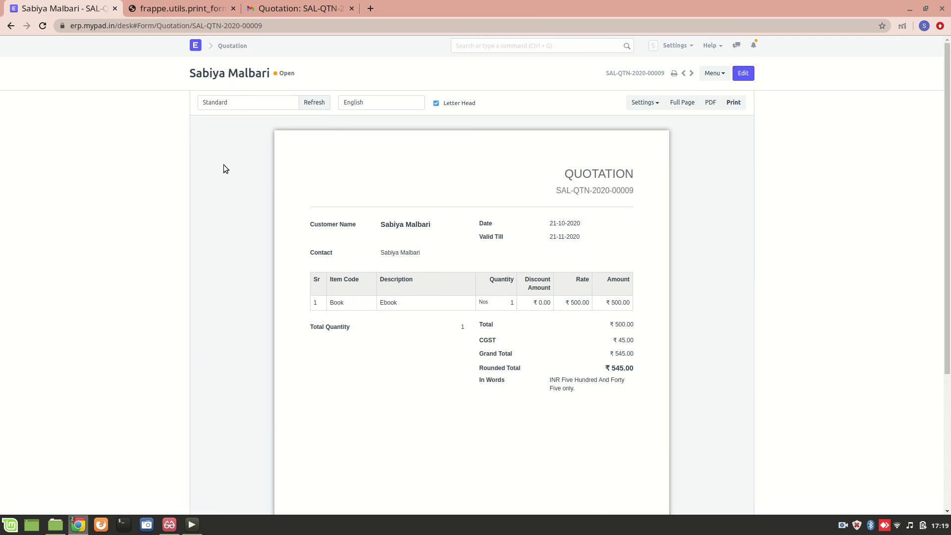